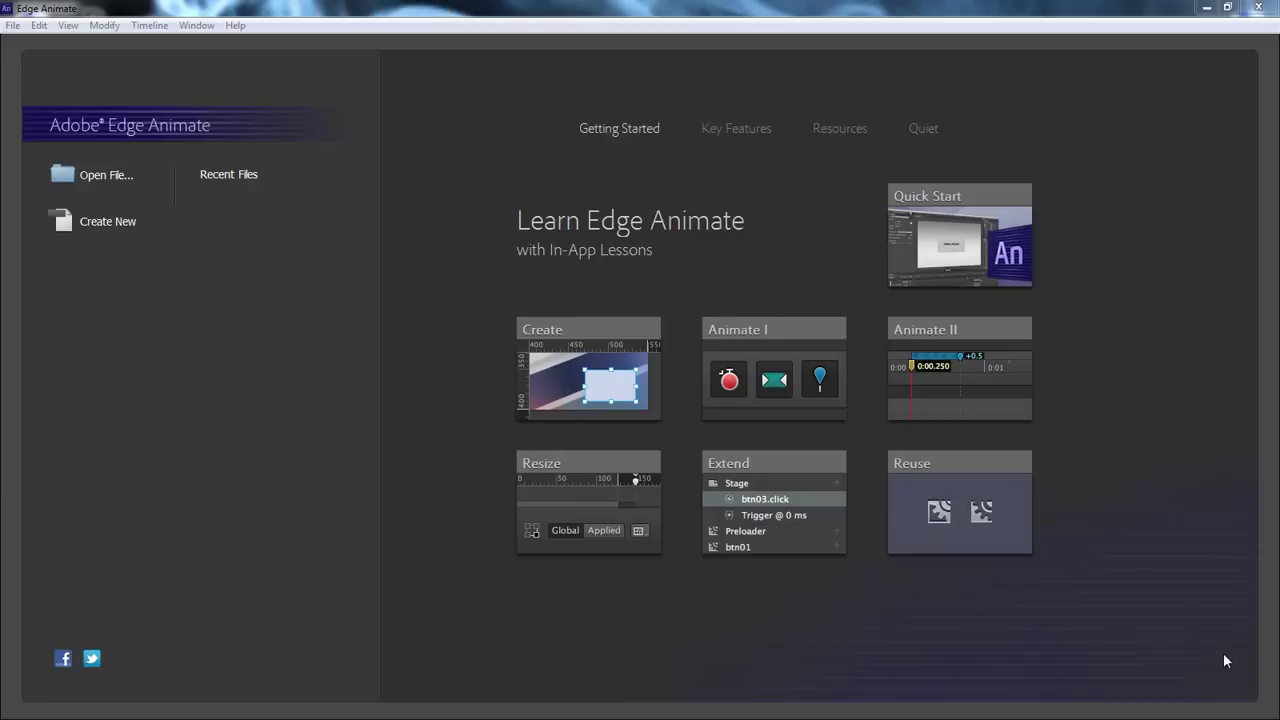
- Create a blank 550×400 composition, close the Lessons panel and enlarge the stage panel
left_click(100, 228)
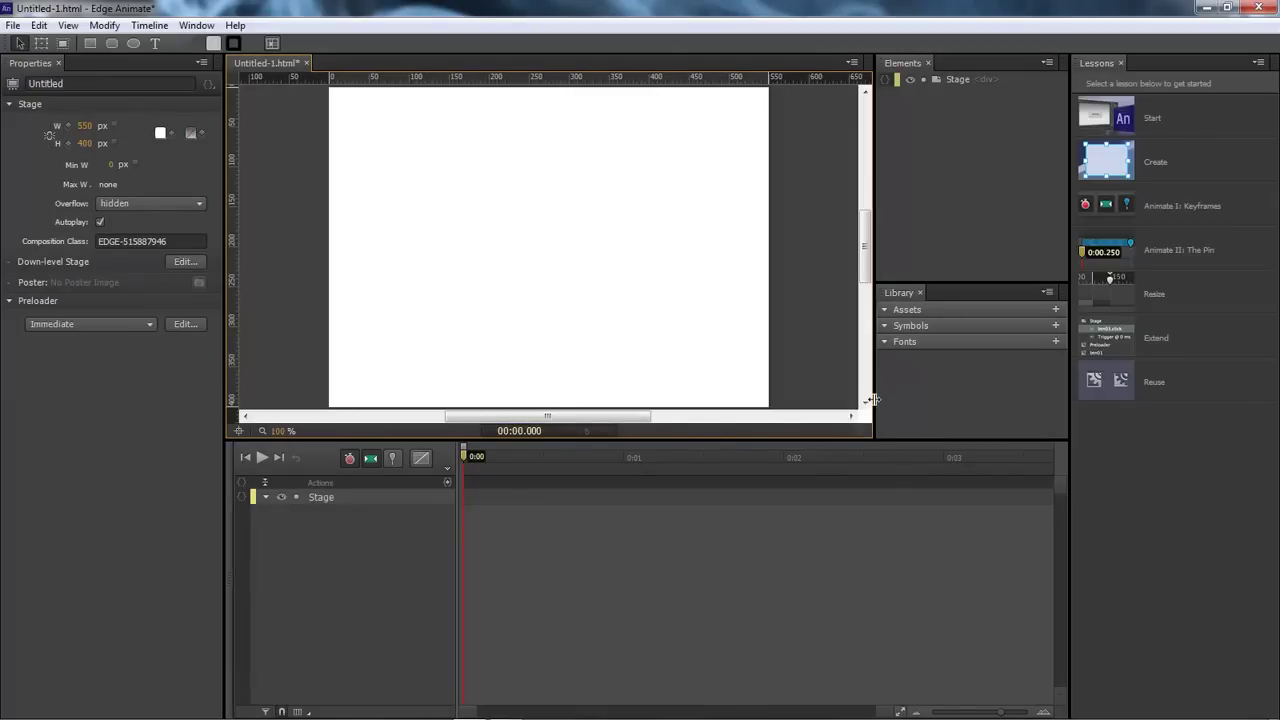
left_click_drag(872, 400, 942, 398)
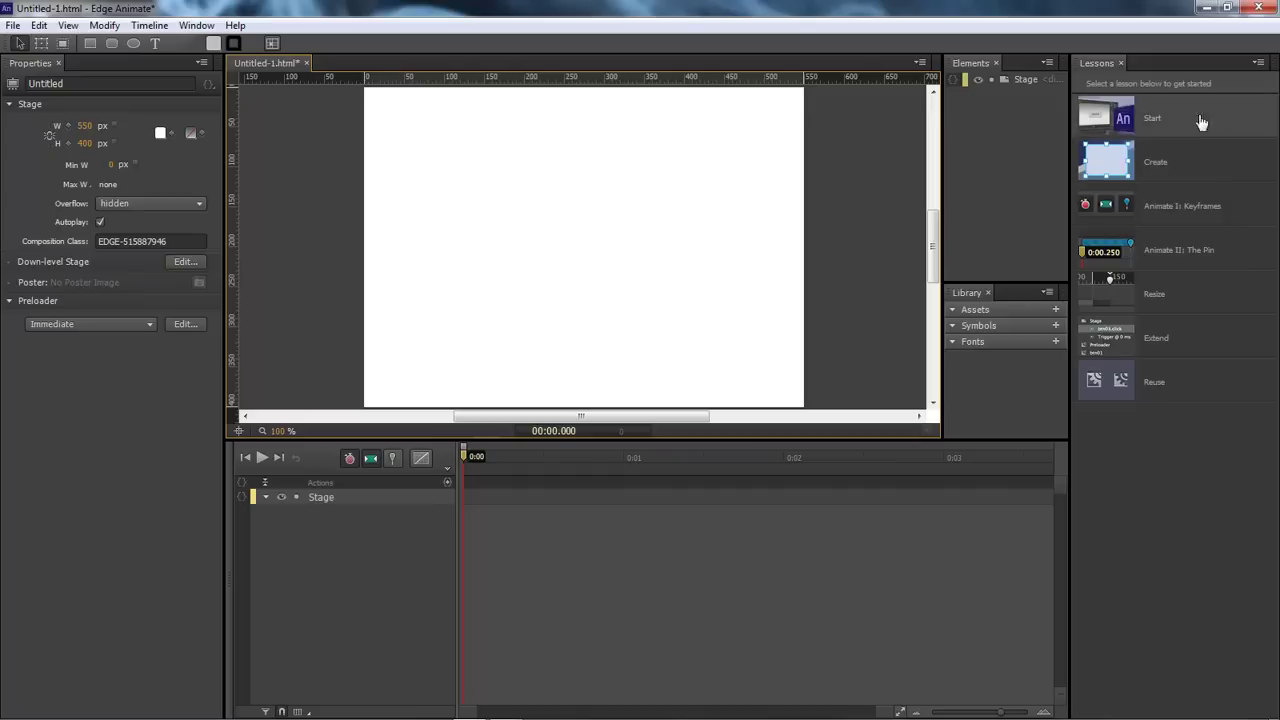
left_click(1121, 62)
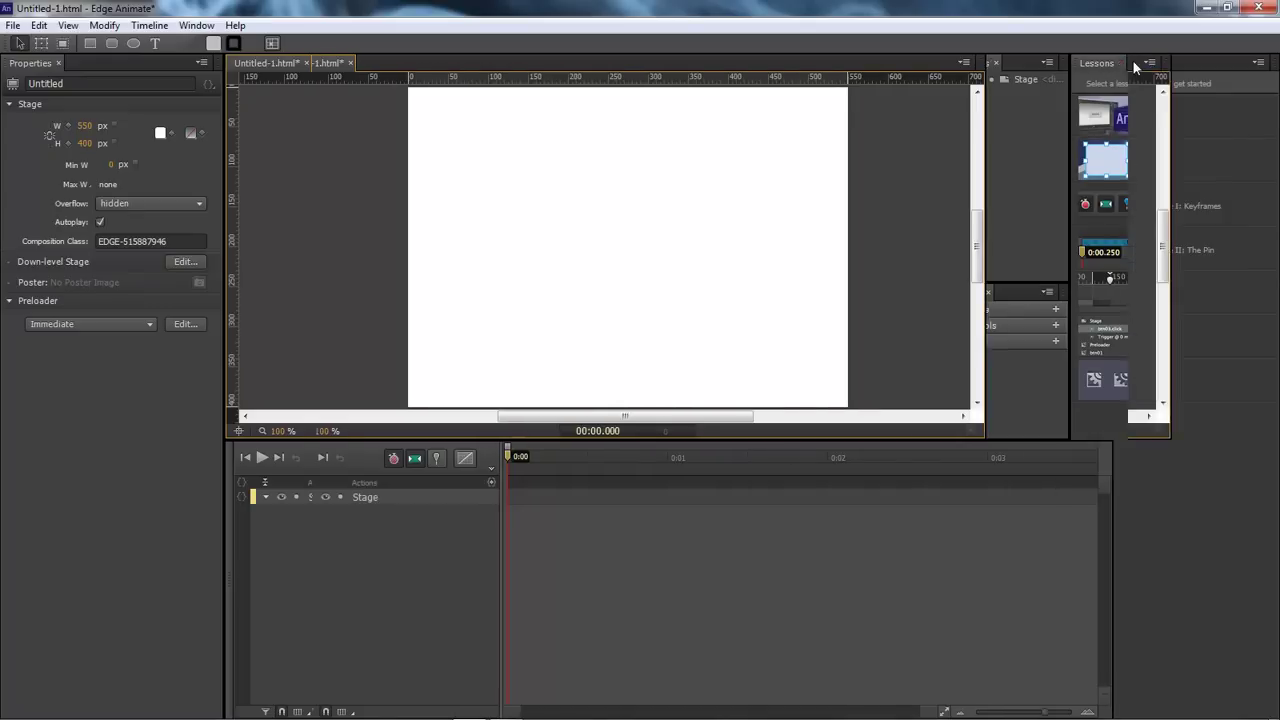
left_click_drag(1088, 208, 1090, 206)
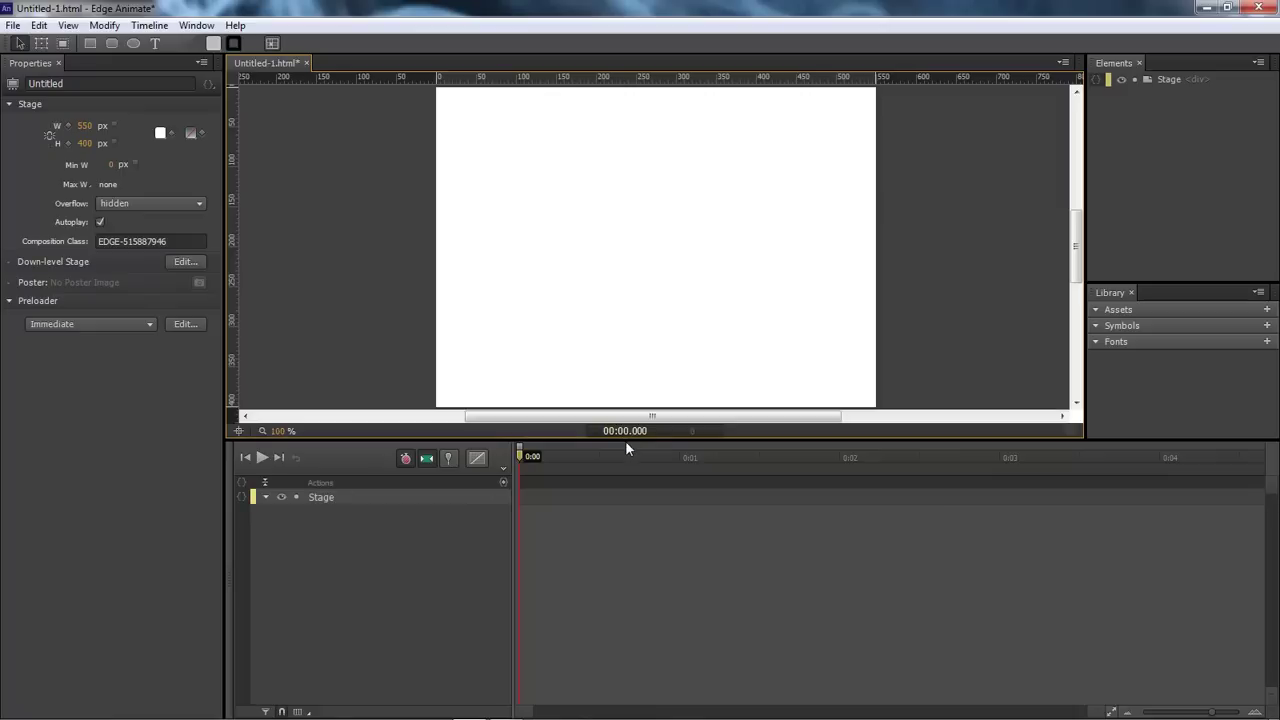
left_click_drag(626, 442, 626, 461)
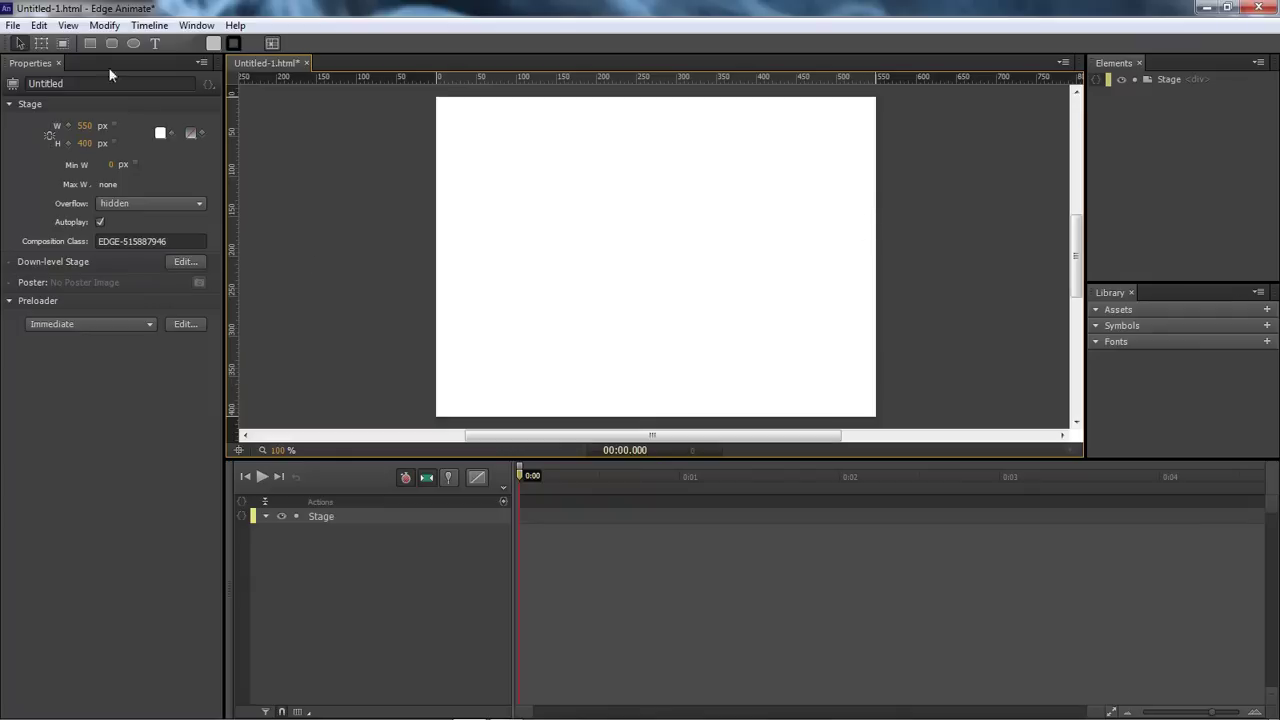
- Draw a red-filled circle just left of the stage
left_click(132, 43)
left_click_drag(352, 157, 423, 220)
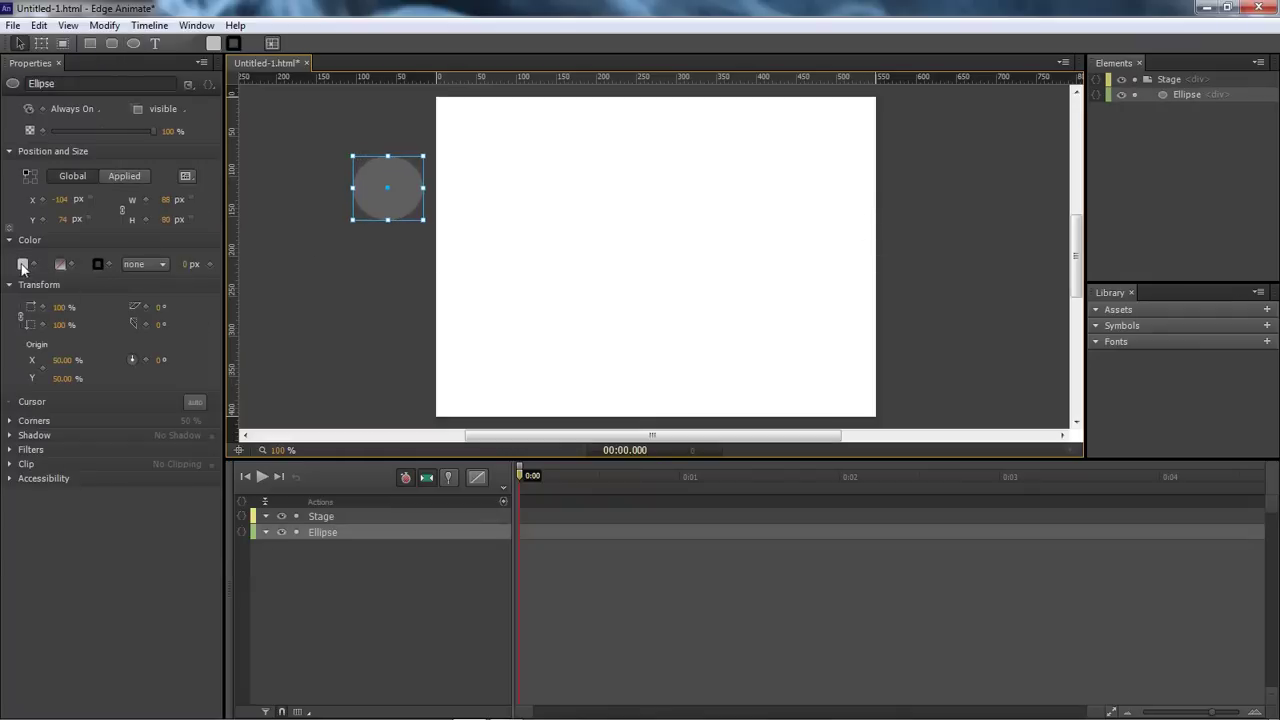
left_click(23, 264)
left_click(147, 385)
left_click(300, 315)
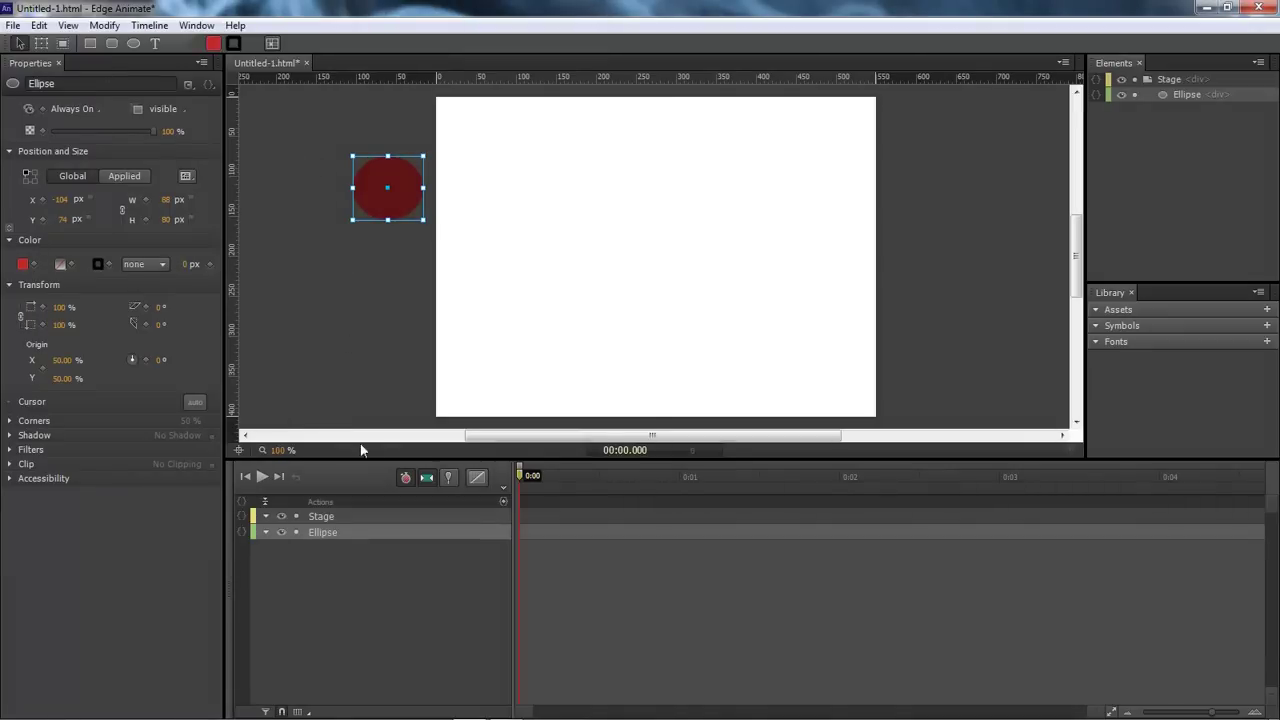
- Add 0:00 keyframes for the ball's transform origin, rotation, Y and X position
left_click(42, 369)
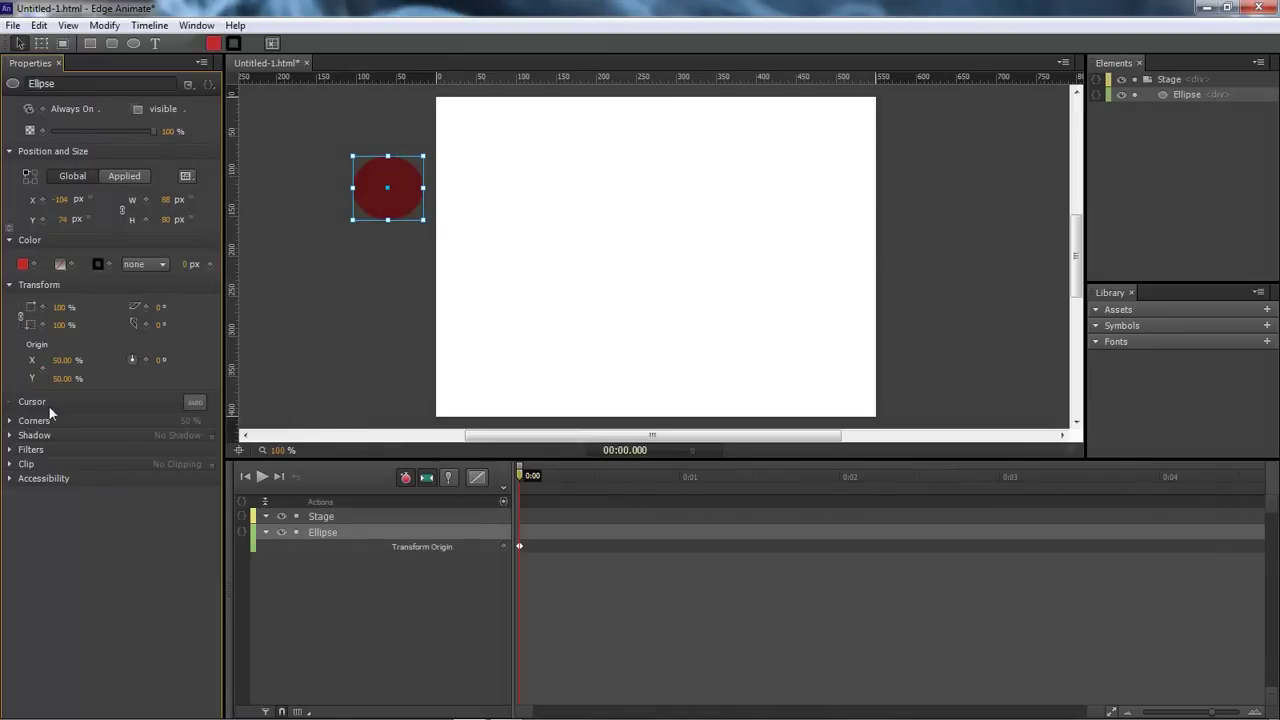
left_click(146, 362)
left_click(42, 219)
left_click(42, 199)
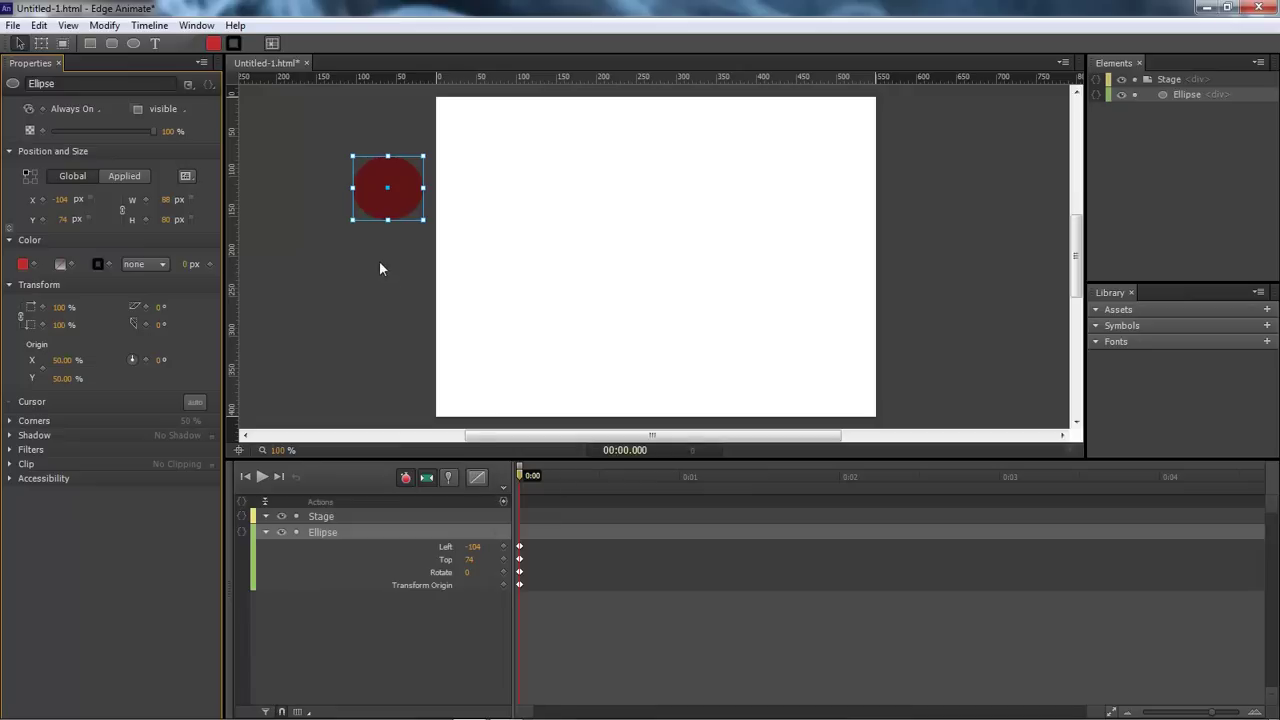
left_click(41, 45)
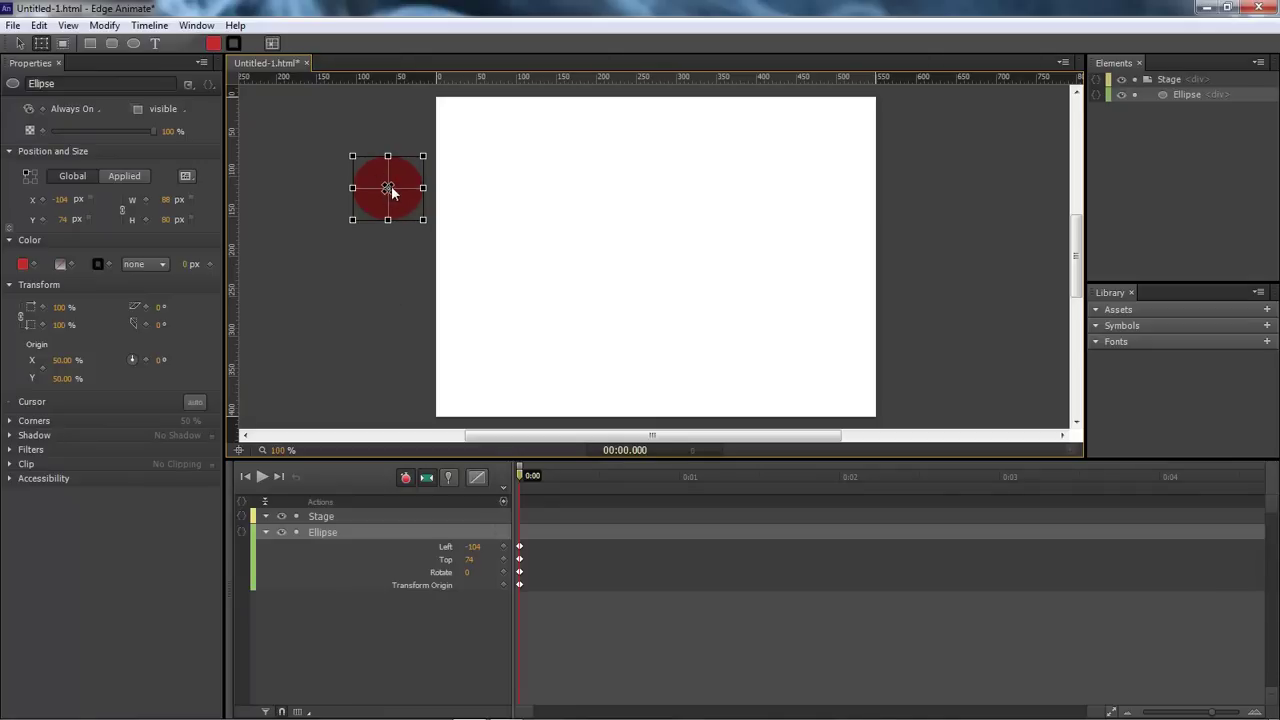
- Put the pivot at the stage's lower-left corner and rotate the ball 94° onto the stage at 0:01
left_click_drag(388, 190, 439, 420)
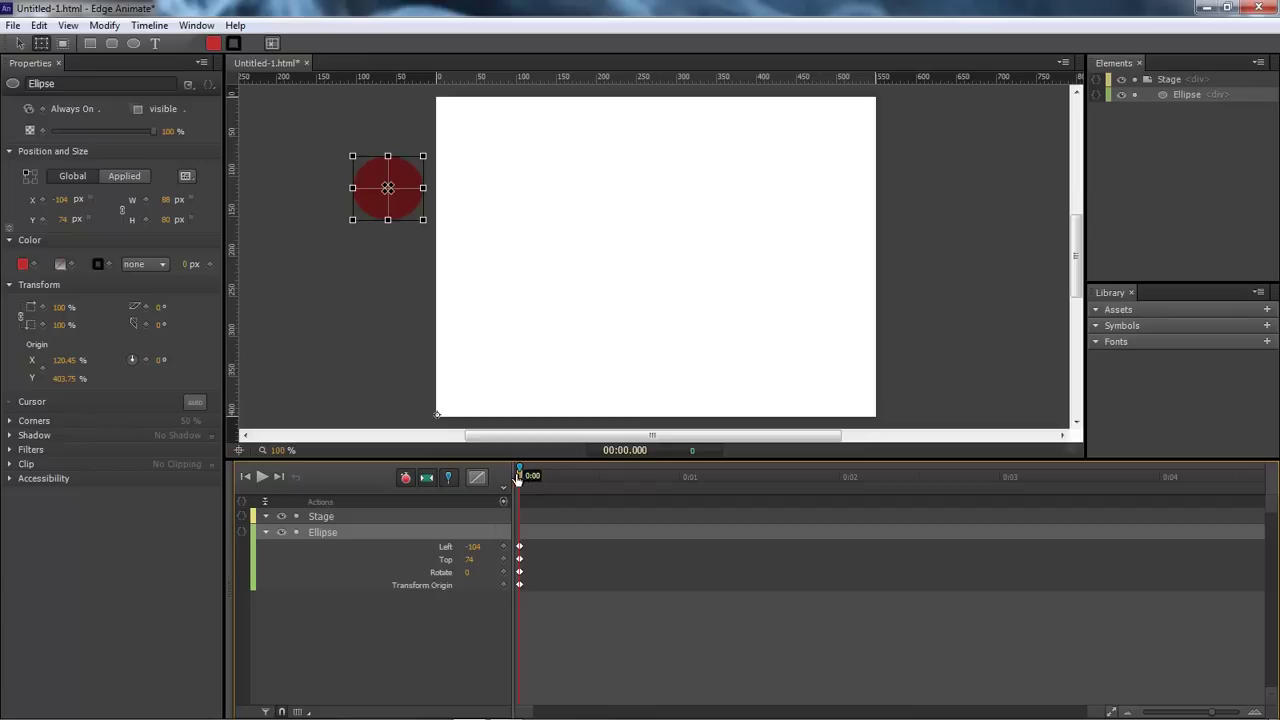
left_click_drag(520, 478, 680, 478)
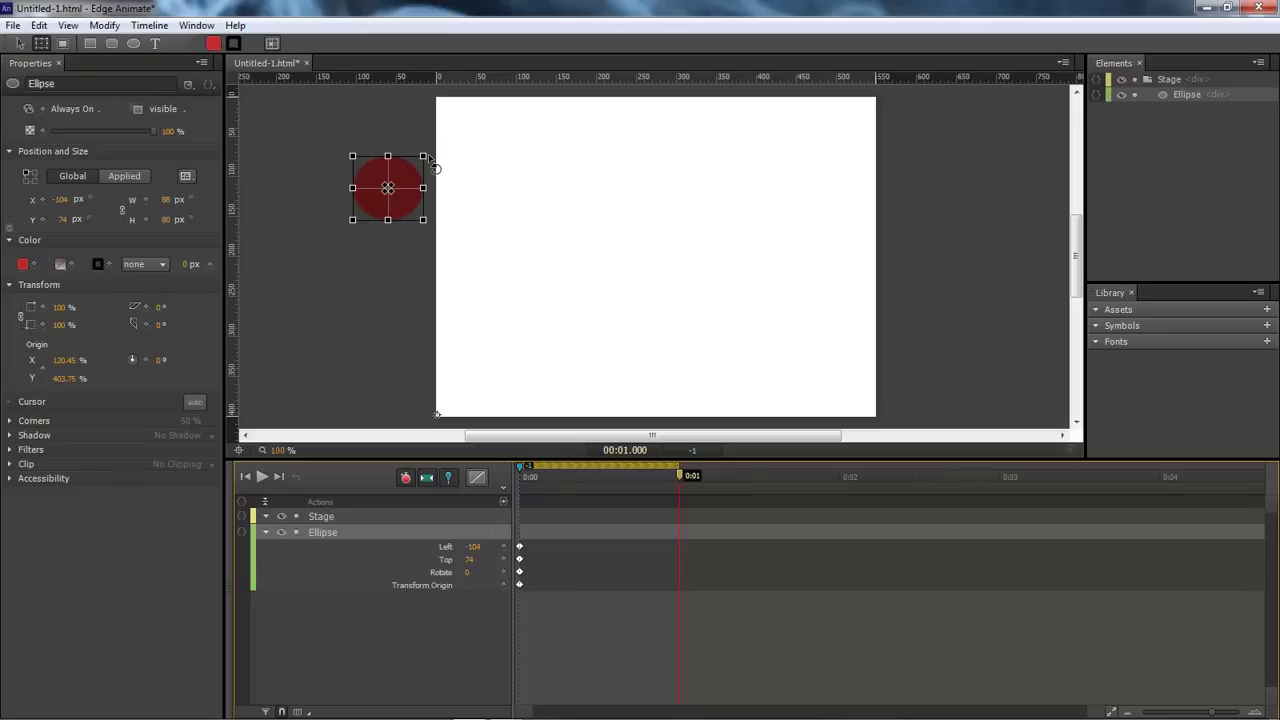
left_click_drag(429, 157, 650, 425)
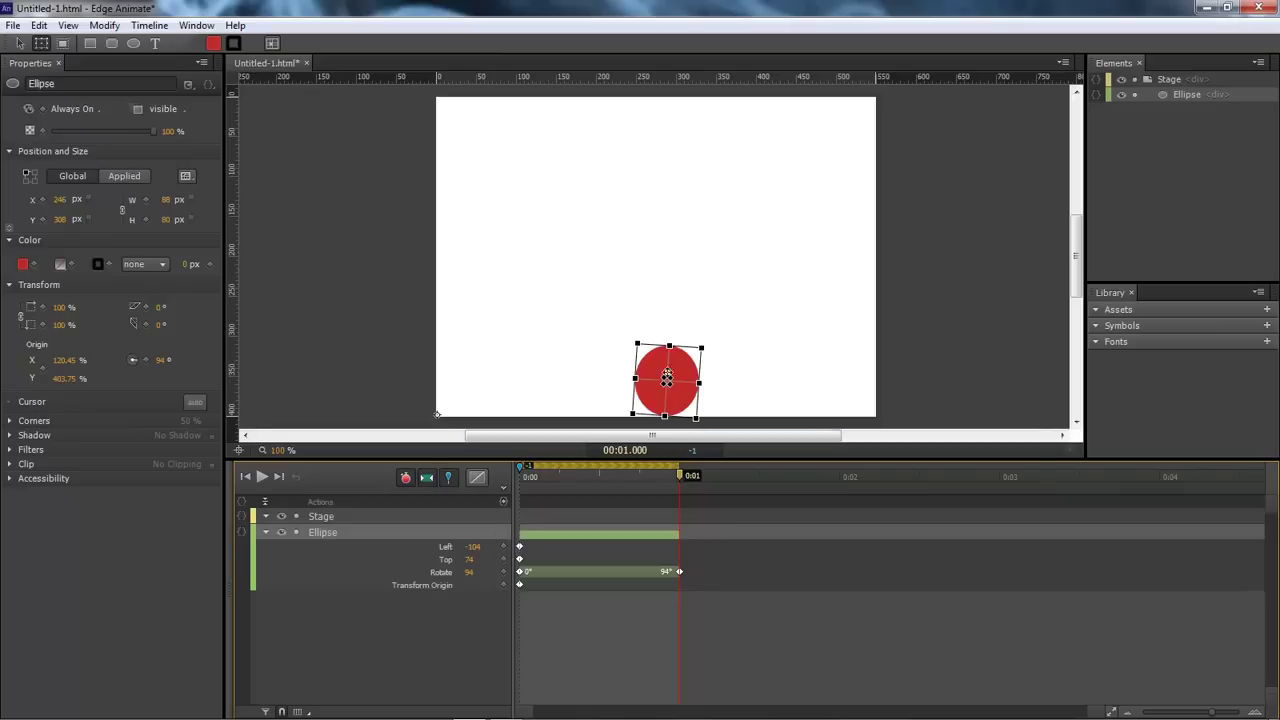
- Add a 0:01.250 keyframe squashing the ball's width to 75% against the stage bottom
left_click_drag(669, 344, 669, 345)
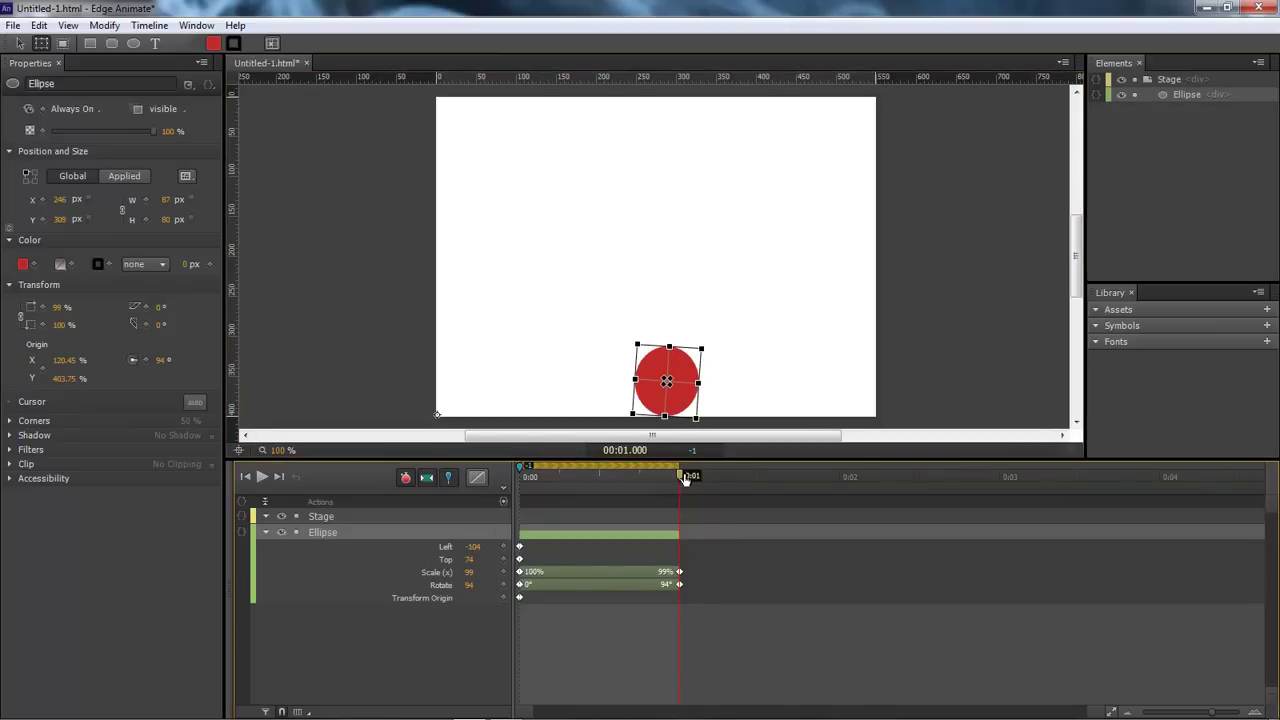
left_click_drag(685, 479, 719, 477)
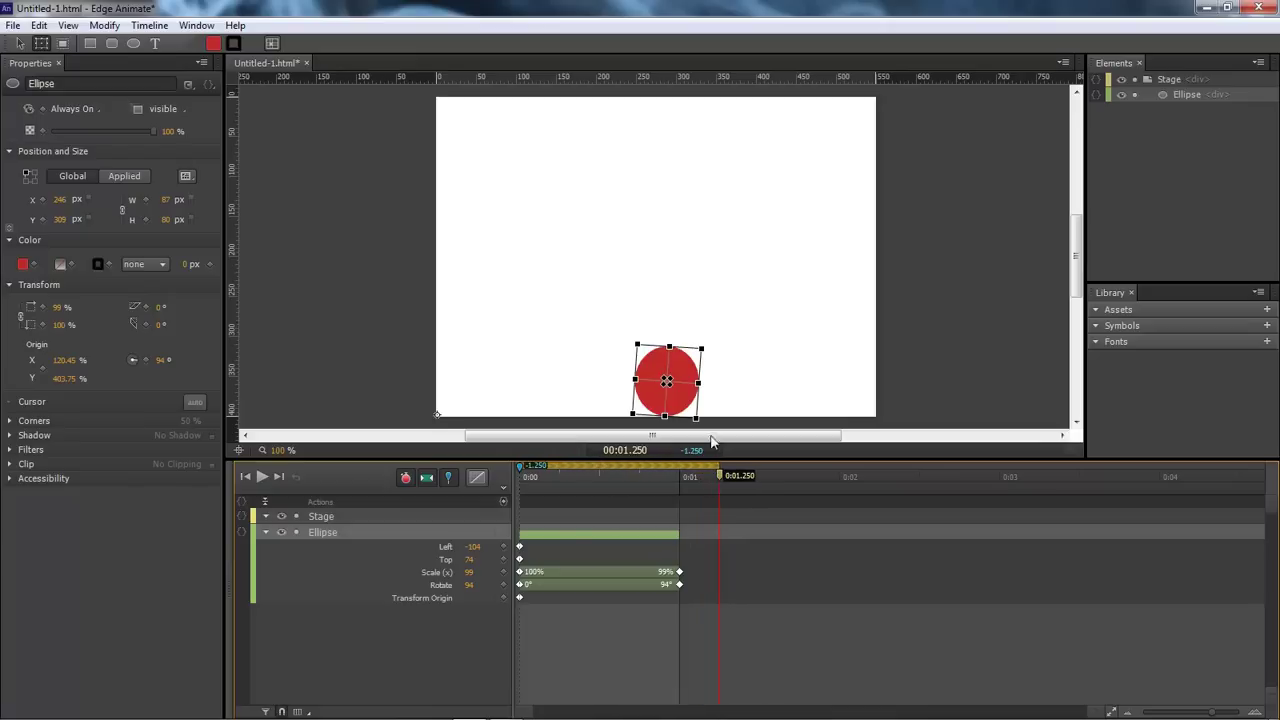
left_click_drag(669, 346, 669, 367)
left_click_drag(719, 477, 759, 484)
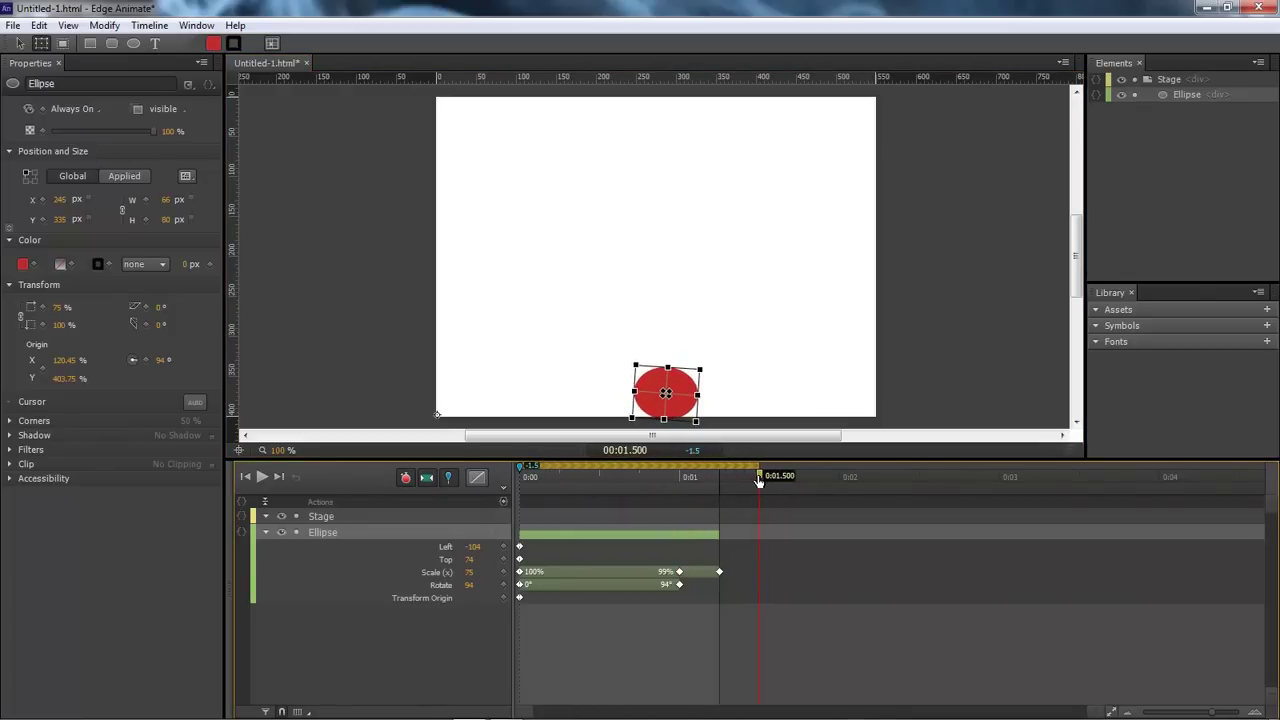
- Set the ball's horizontal scale to 99% at 0:01.500
left_click(484, 571)
type("99")
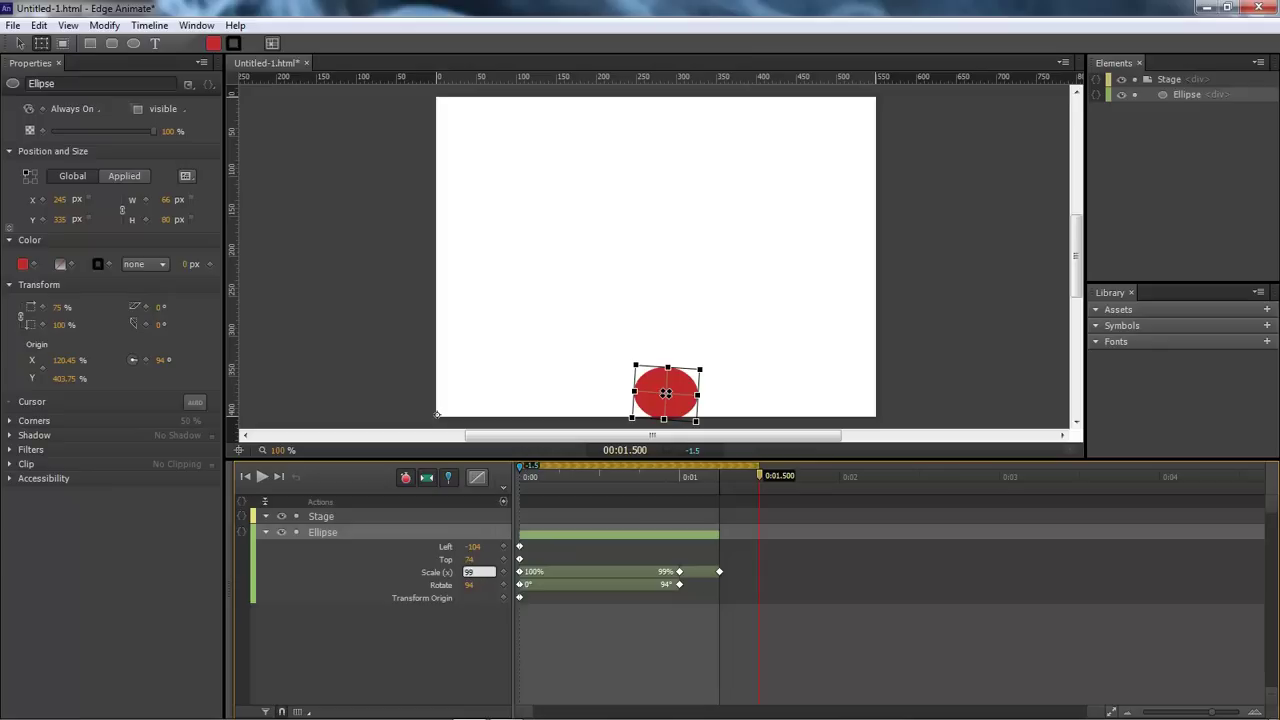
key("Return")
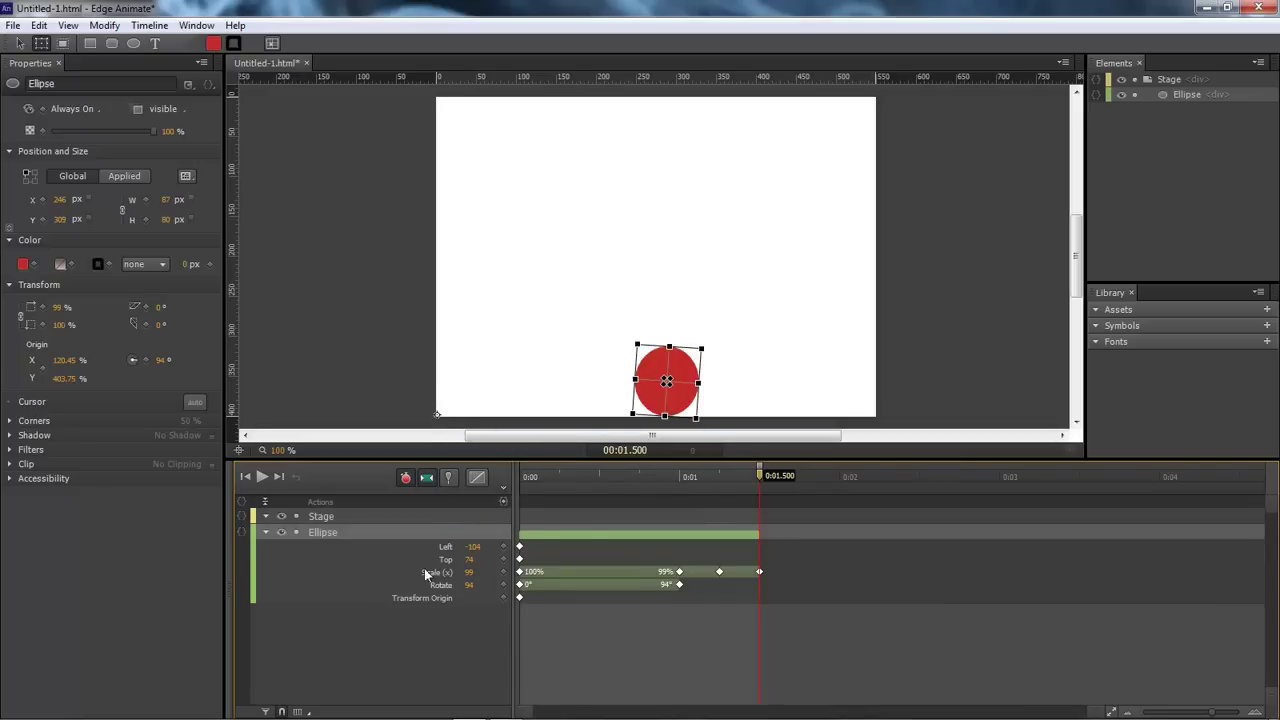
- Keyframe Left, Top and Transform Origin at 1.5 s, then turn Auto-Keyframe off
left_click(503, 546)
left_click(503, 559)
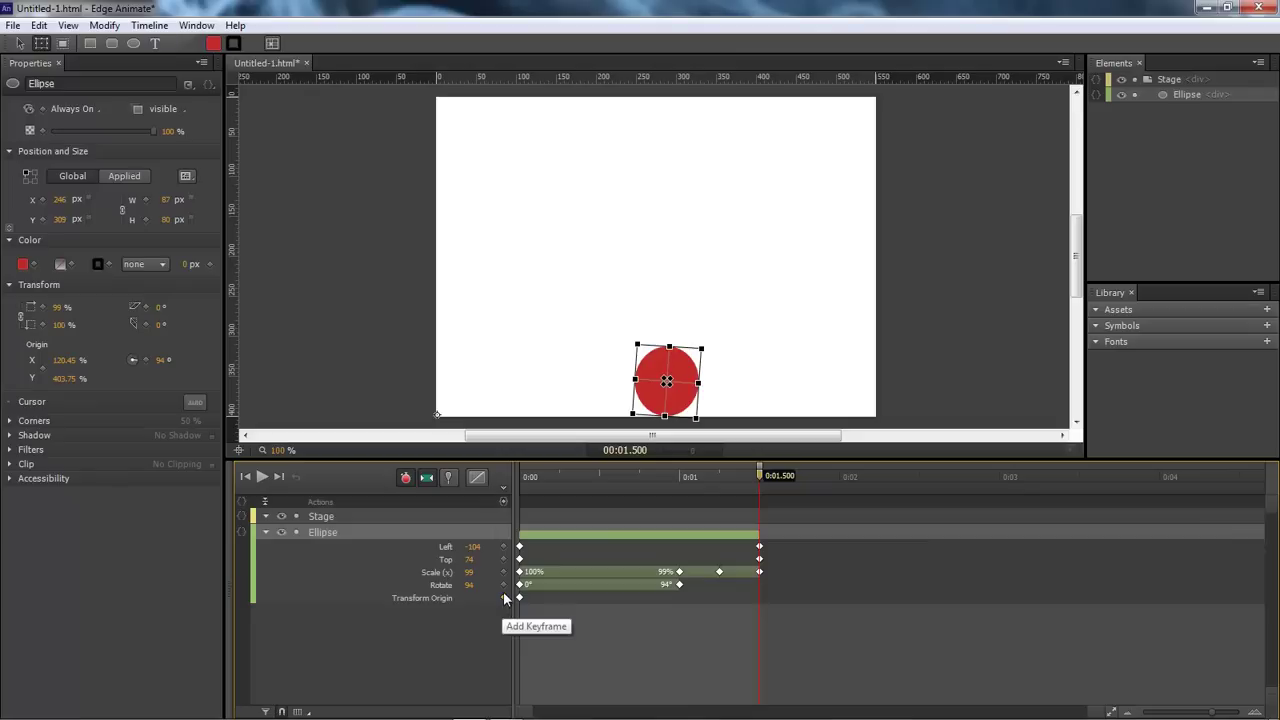
left_click(503, 598)
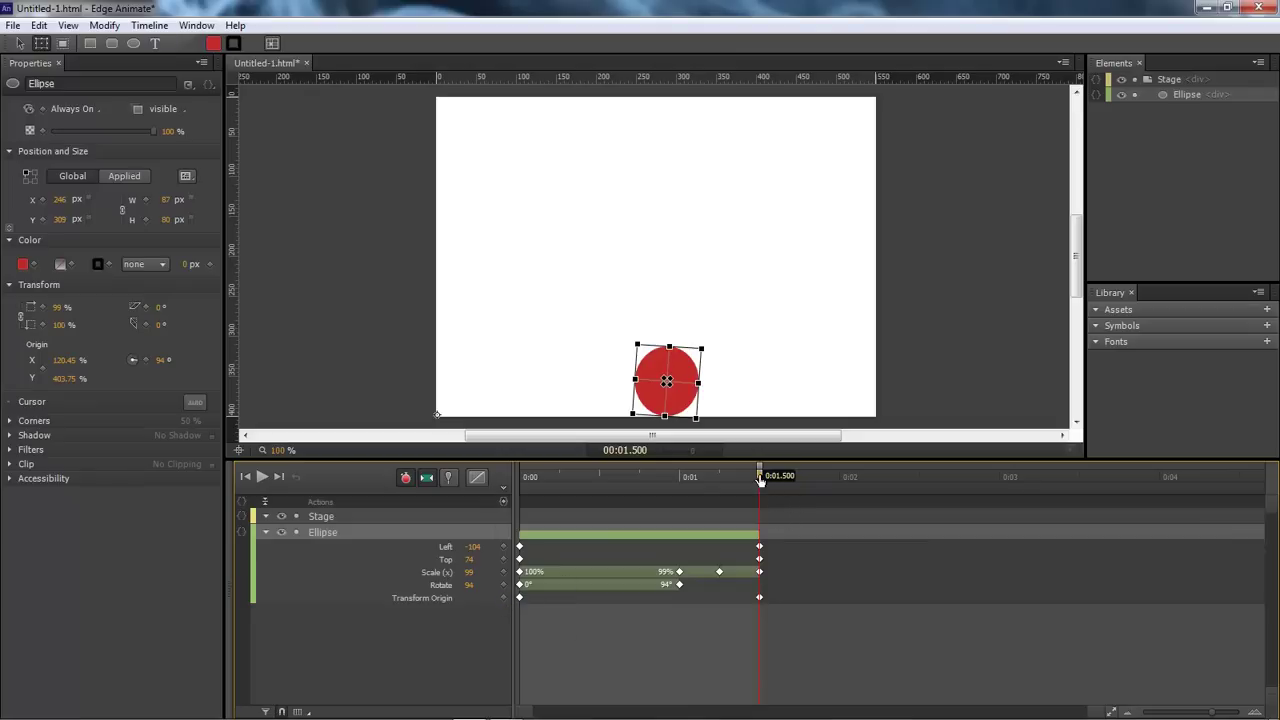
left_click(403, 478)
- Pivot about the stage's lower-right corner, rotate the ball to 186° at 0:02.500, then rewind to 0:00
left_click_drag(436, 418, 873, 416)
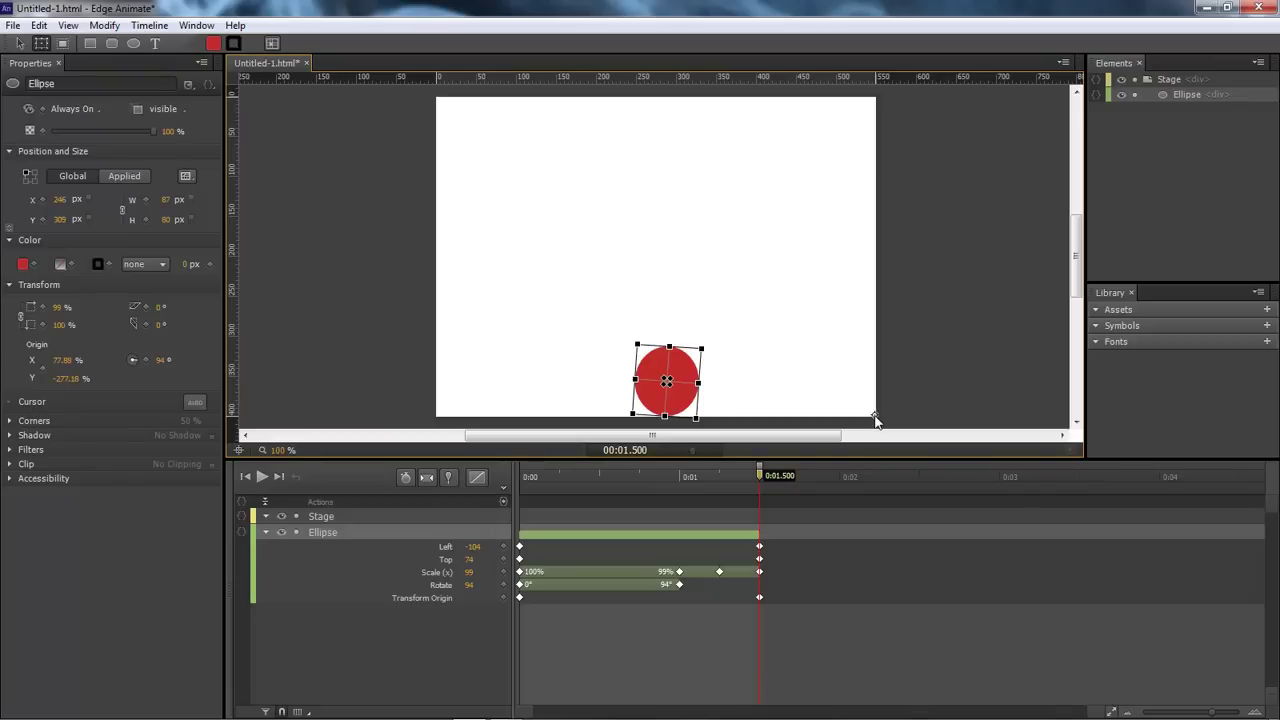
left_click(768, 478)
left_click_drag(769, 478, 919, 478)
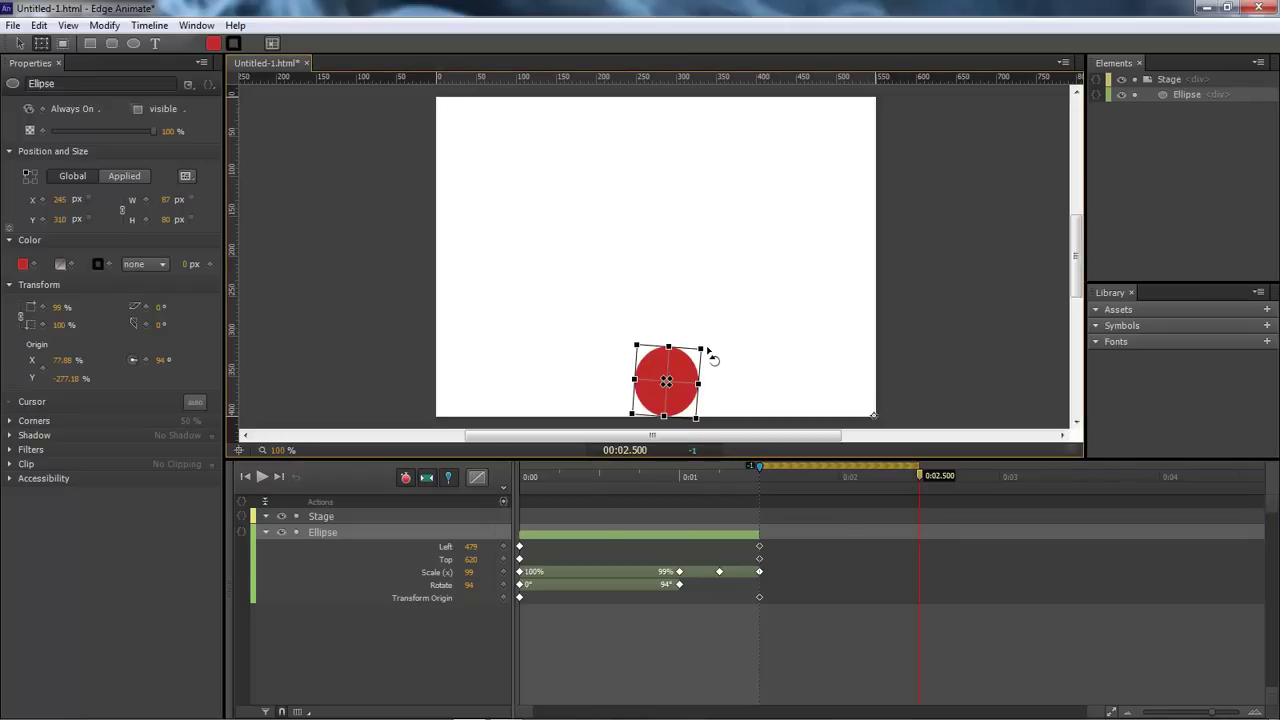
left_click_drag(708, 351, 942, 282)
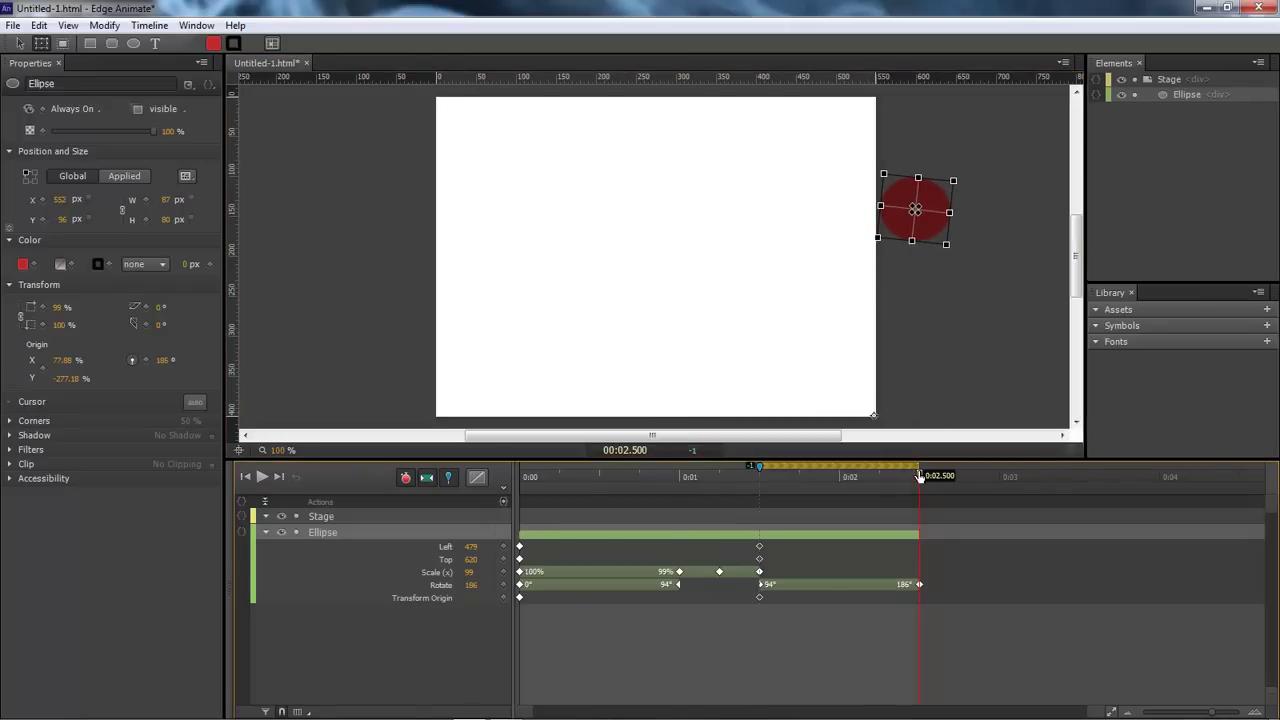
left_click(586, 476)
left_click_drag(556, 480, 508, 472)
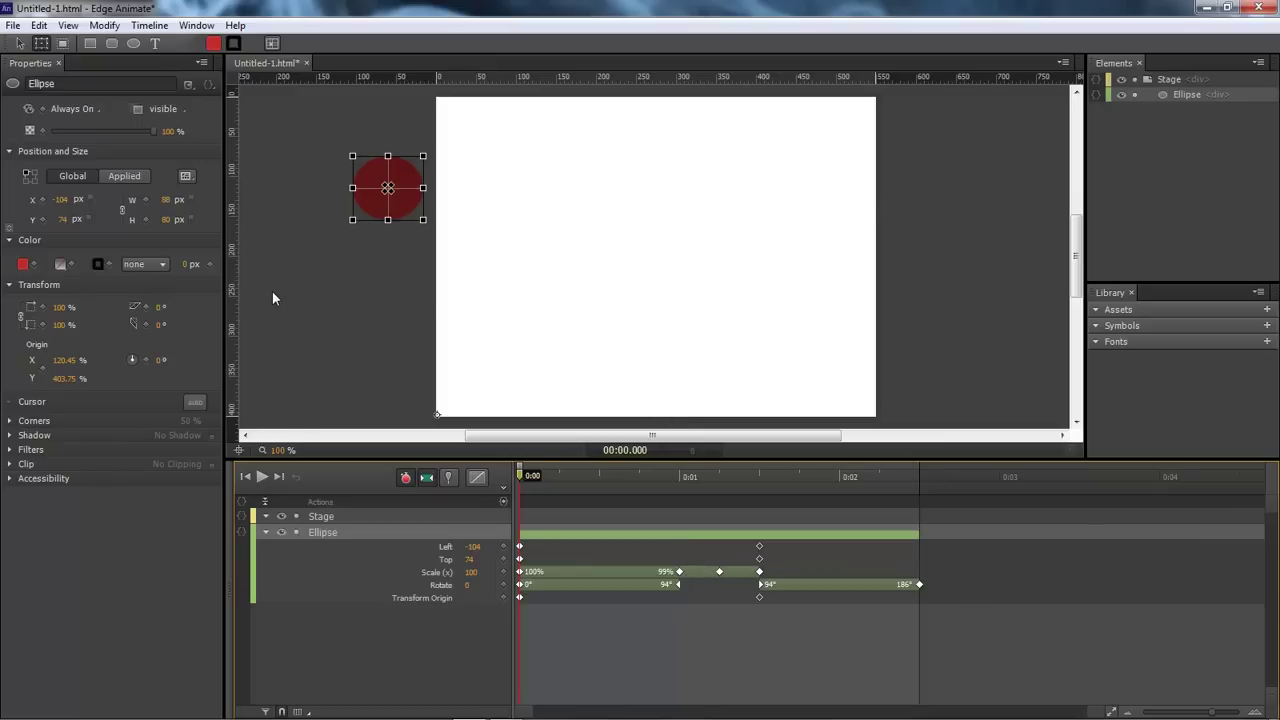
key("space")
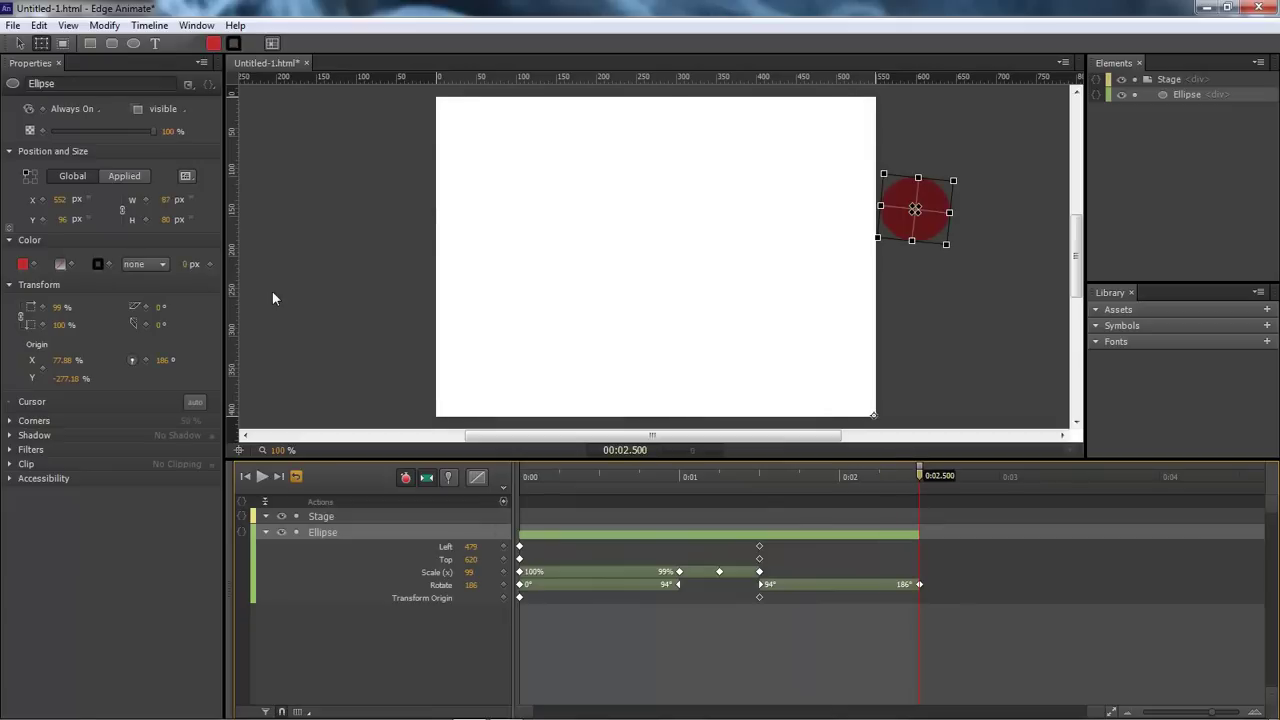
key("space")
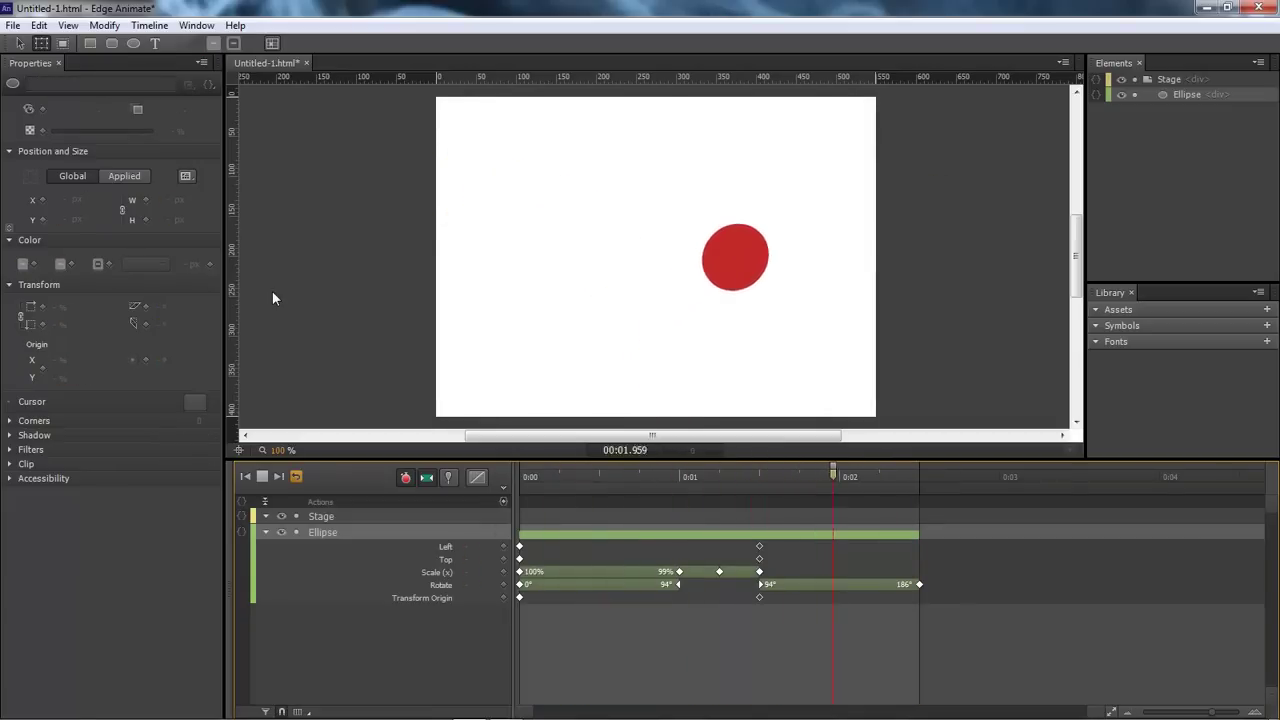
key("space")
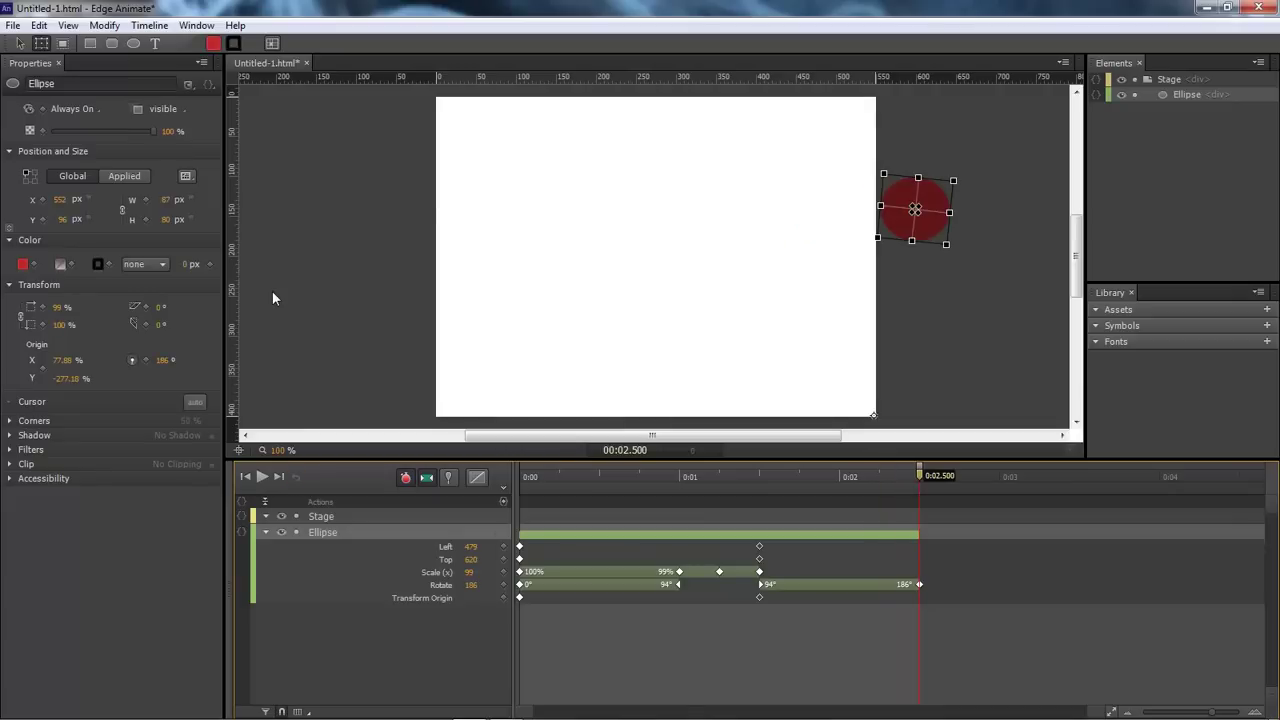
key("space")
key("space")
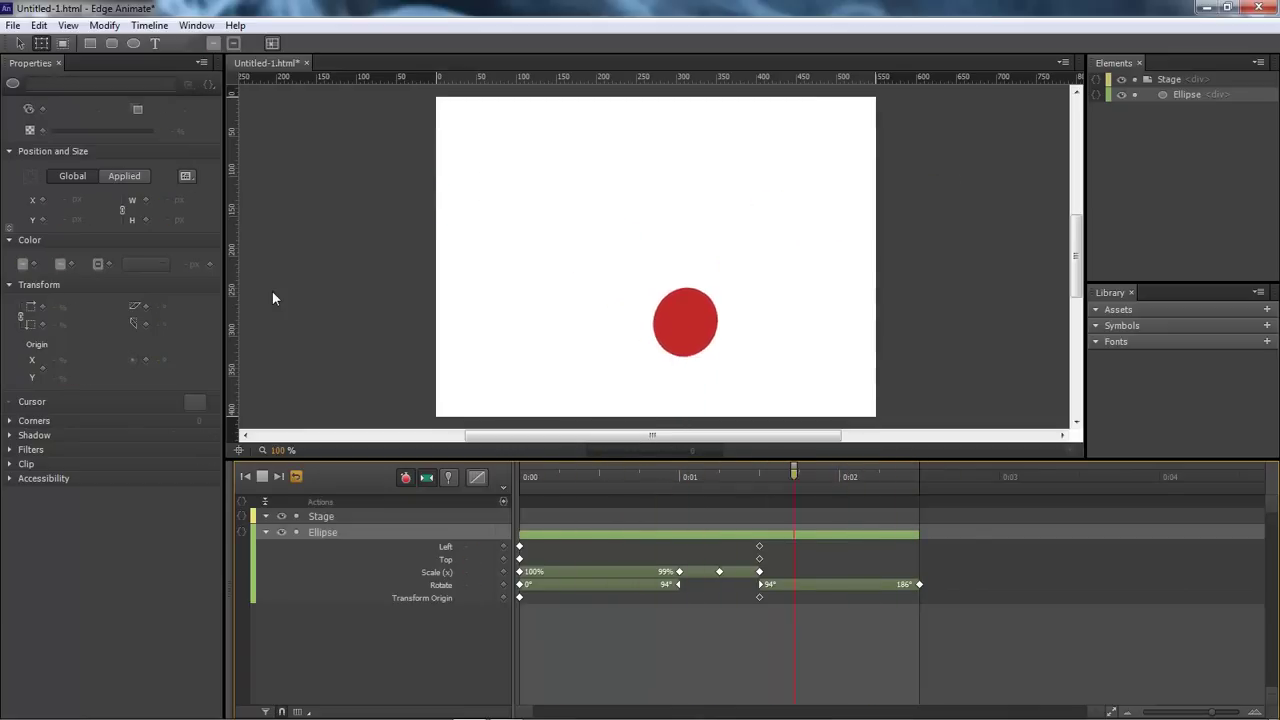
key("space")
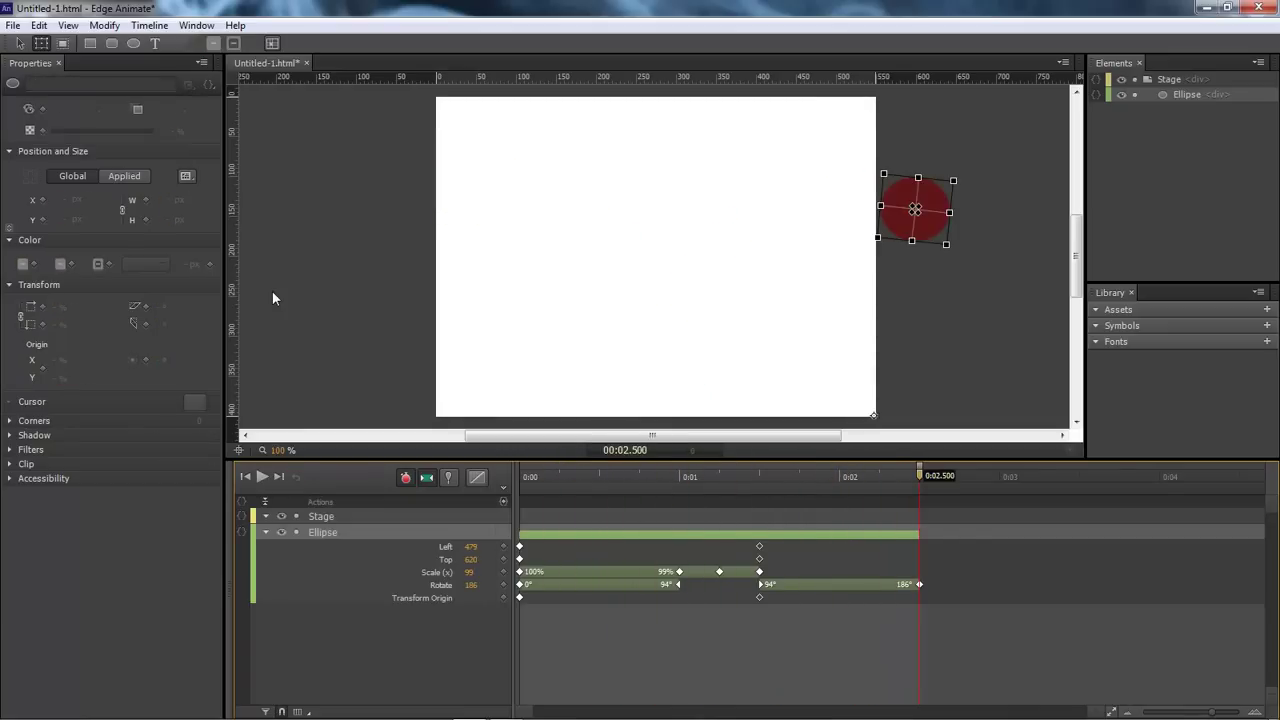
key("space")
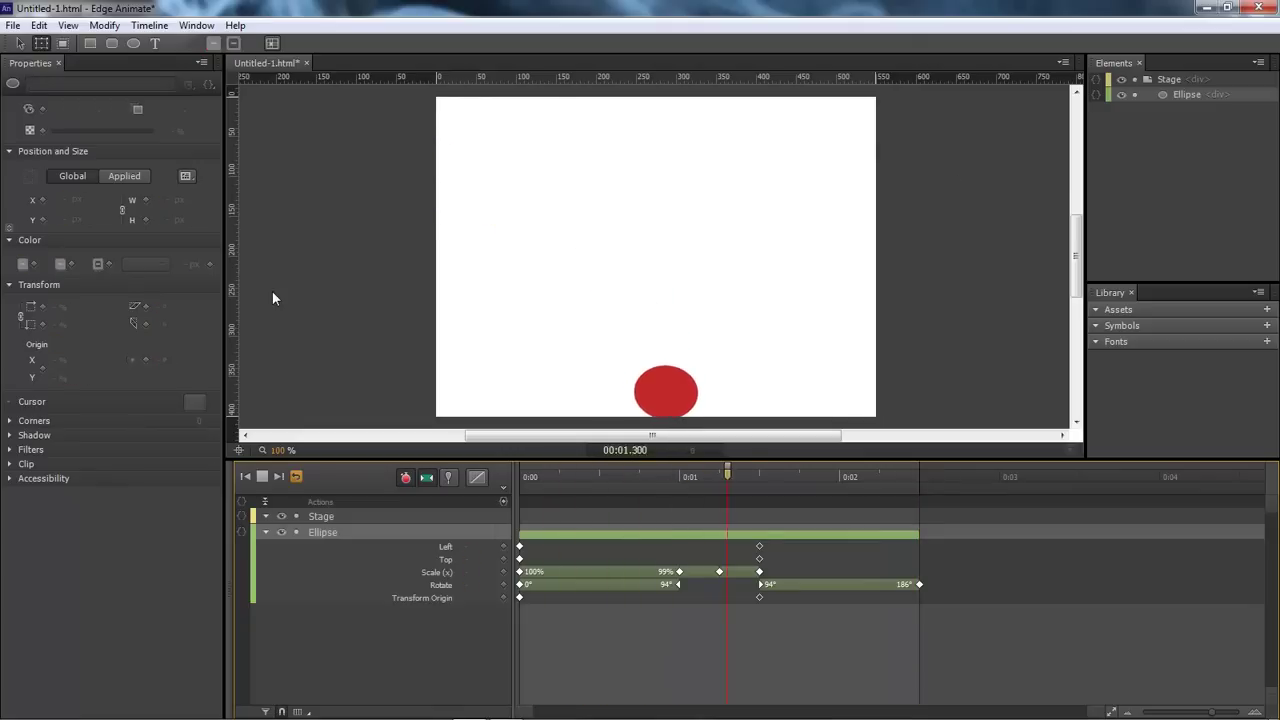
key("space")
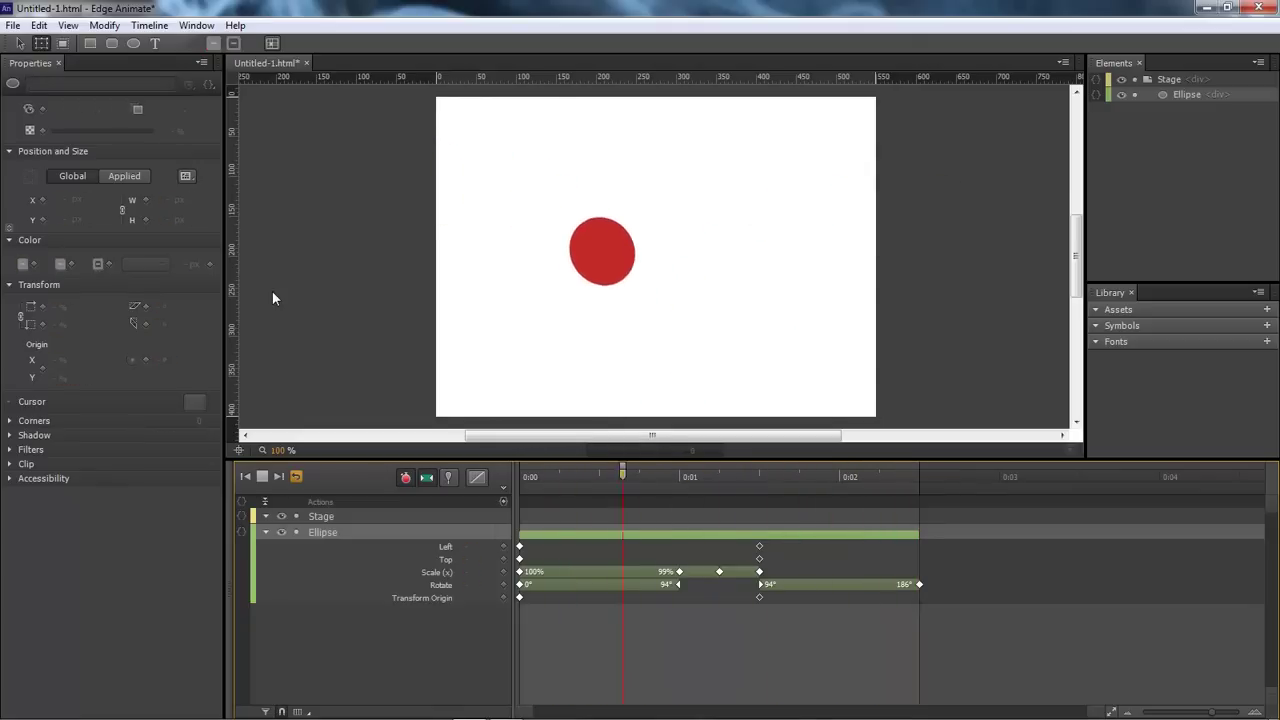